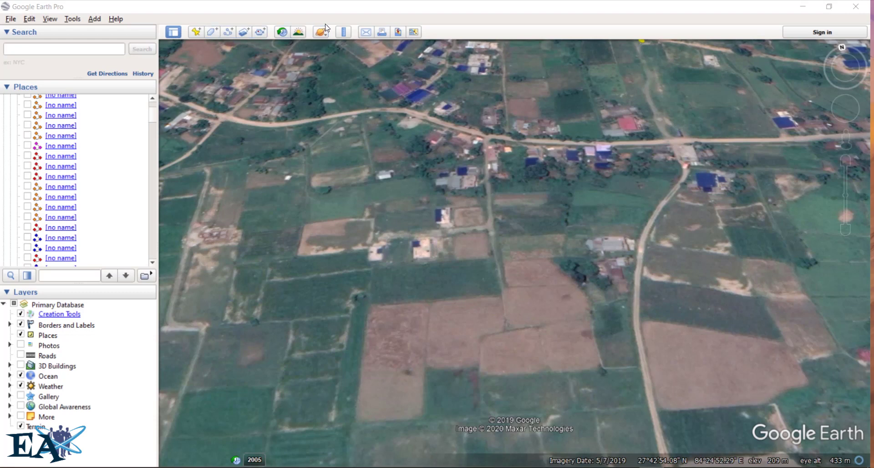
Step: Start a new polygon and name it 'Land area'
click(213, 33)
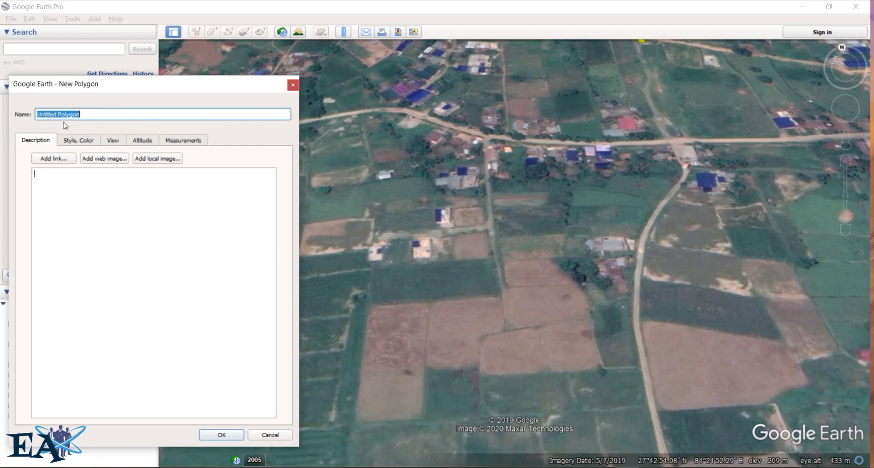
text(Land )
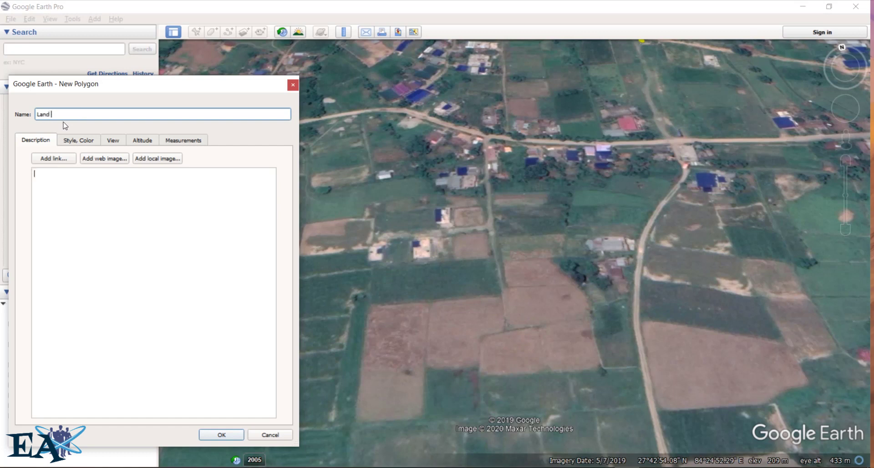
text(area)
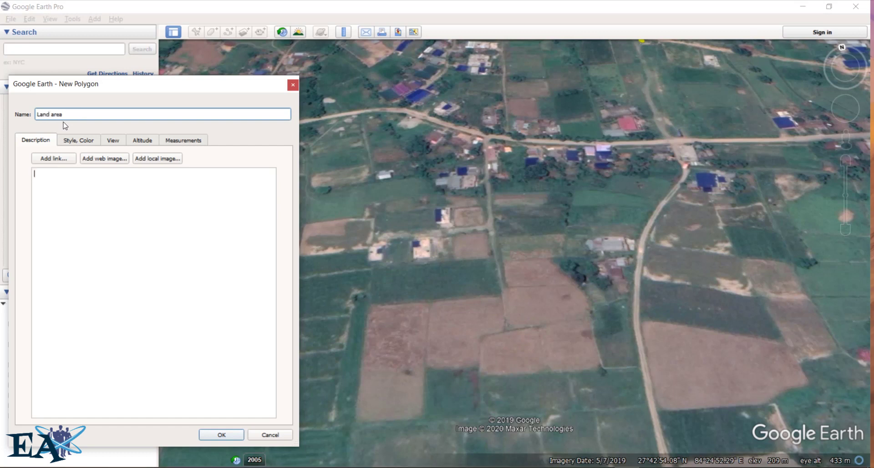
Step: Place the field's lower-left, upper-left, inner, top-right and lower-right corners
click(144, 173)
click(357, 417)
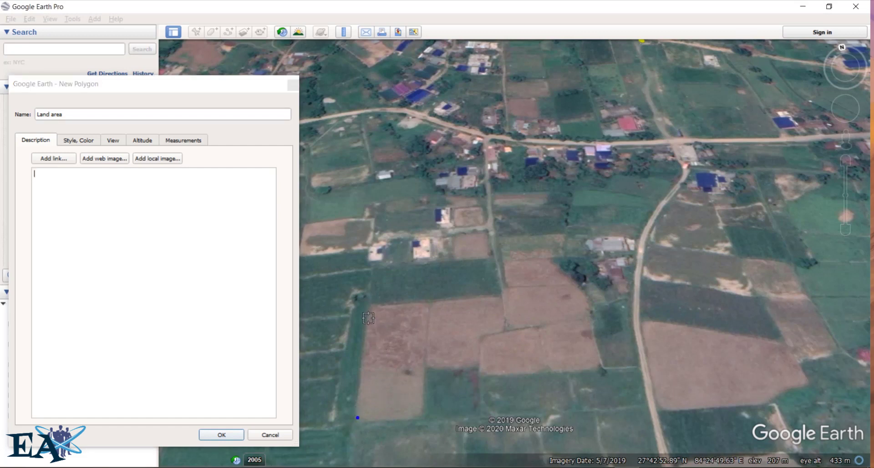
click(369, 304)
click(501, 295)
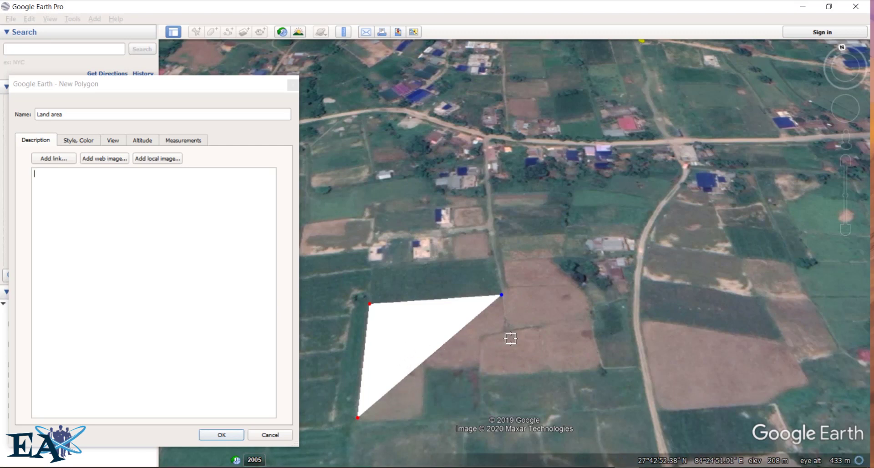
click(500, 235)
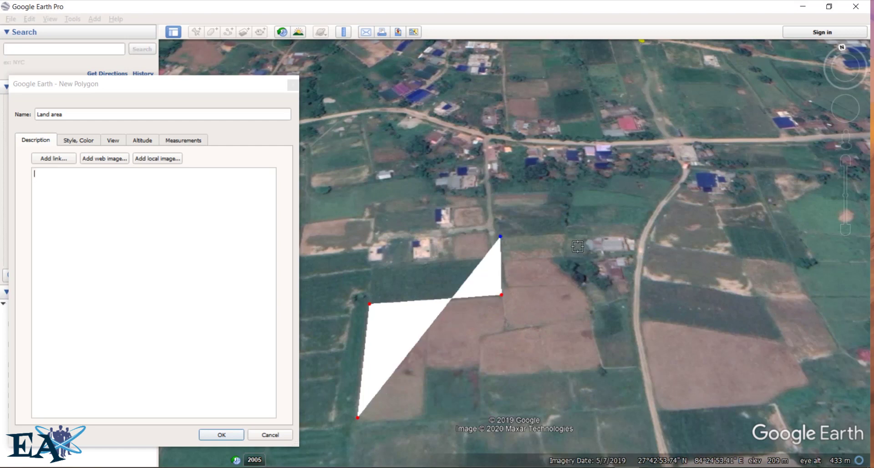
click(571, 234)
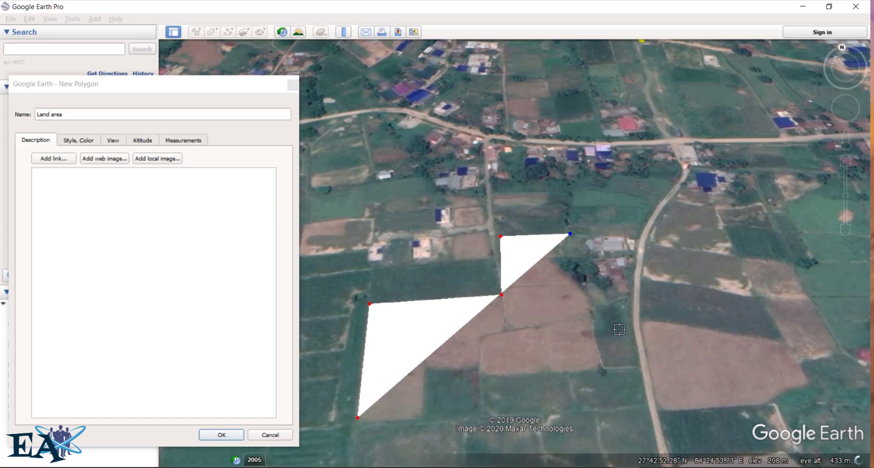
click(600, 367)
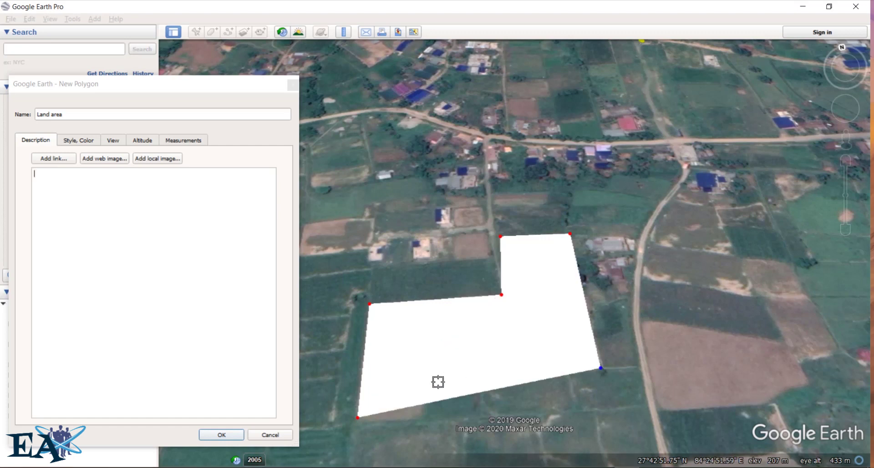
Step: Add and adjust the bottom-edge corners that form the rectangular notch, completing the outline
click(469, 374)
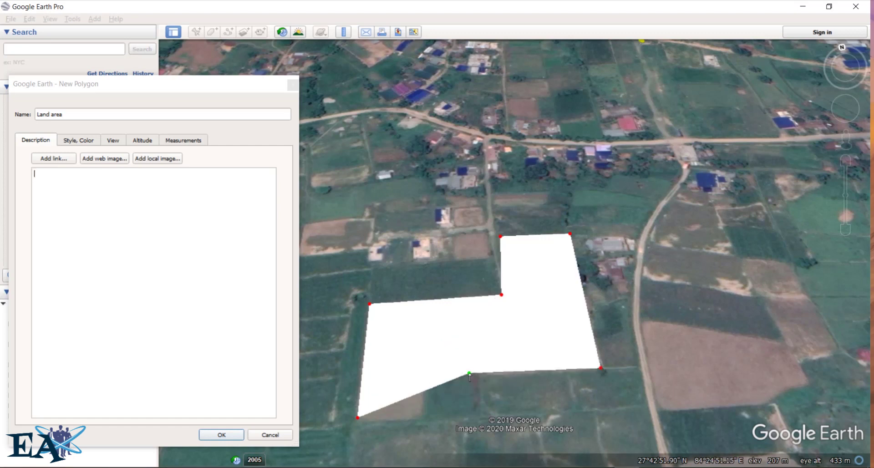
mouse_move(469, 373)
mouse_down()
mouse_move(469, 320)
mouse_move(481, 370)
mouse_up()
click(427, 378)
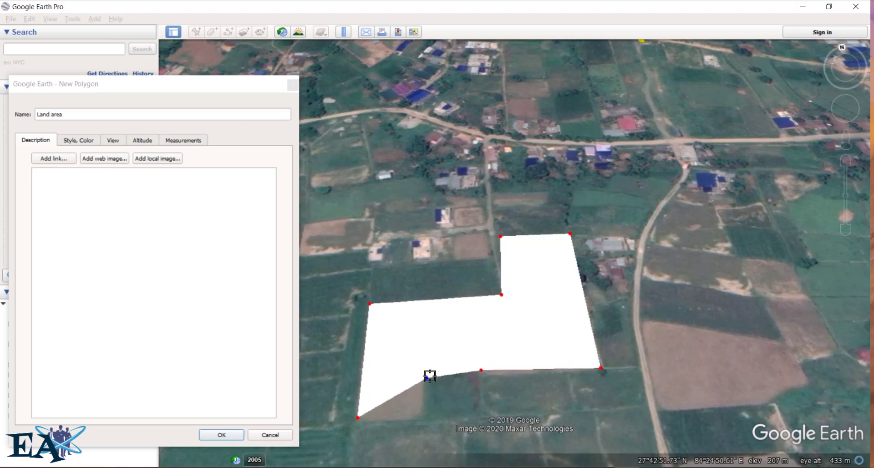
drag(428, 380, 425, 369)
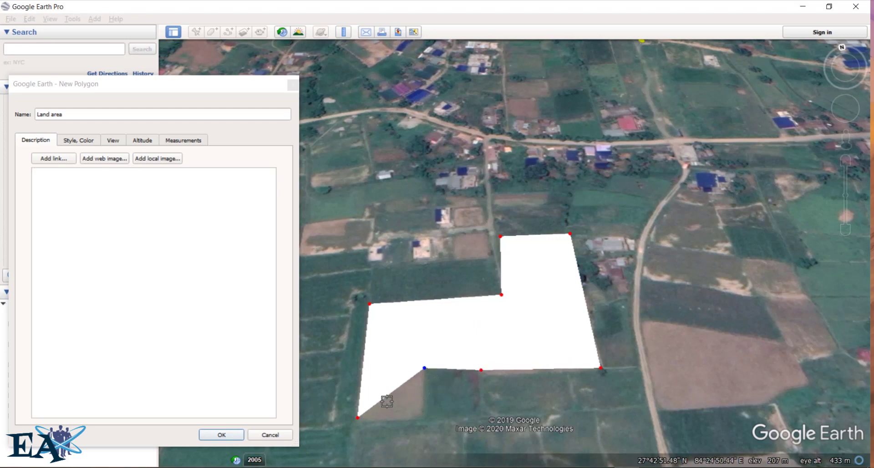
click(422, 420)
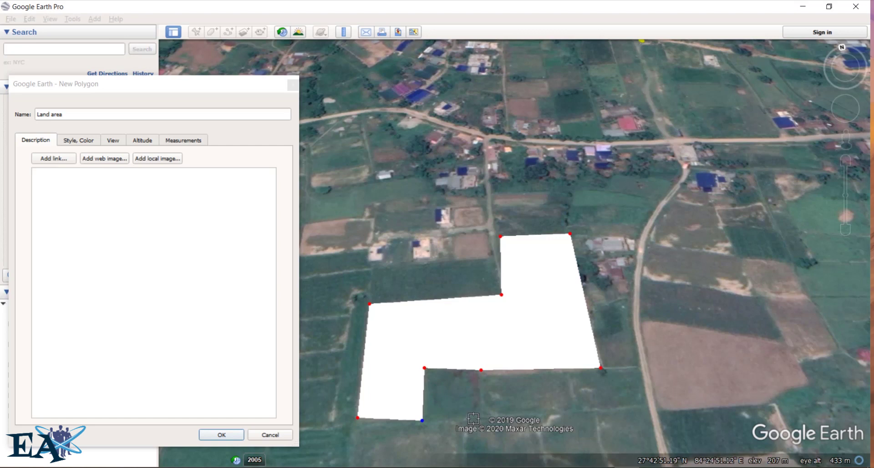
click(82, 169)
click(76, 140)
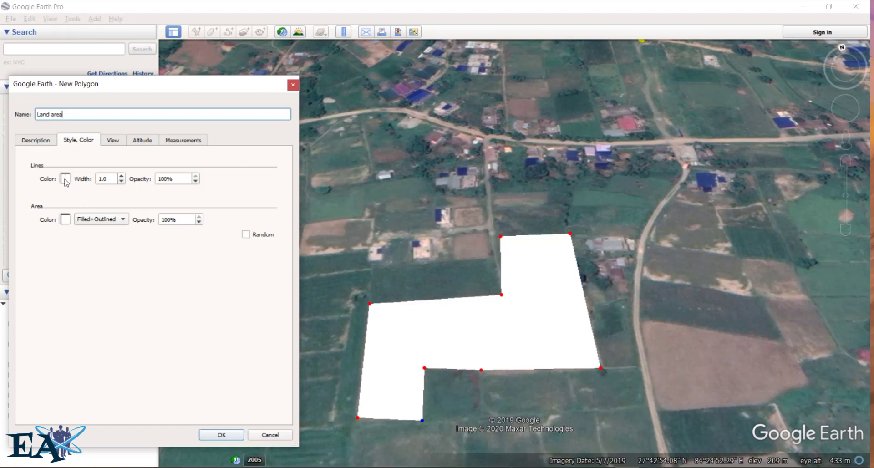
Step: Give the Land area polygon a yellow area fill at 10% opacity
click(65, 219)
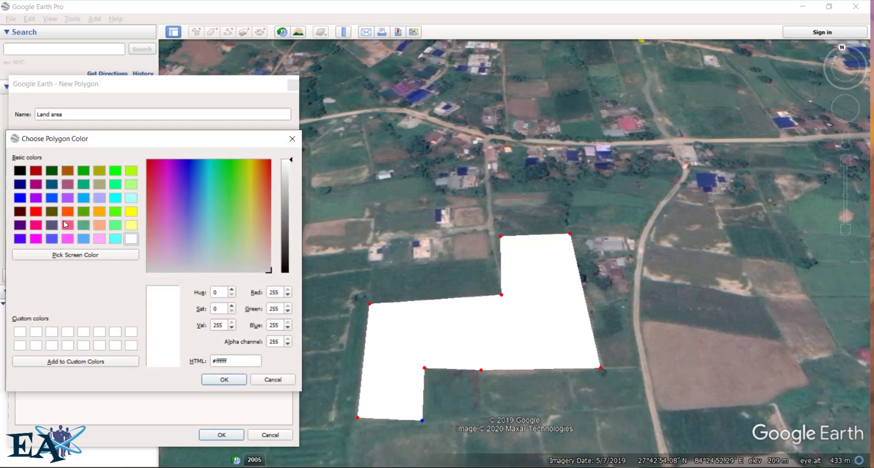
click(131, 212)
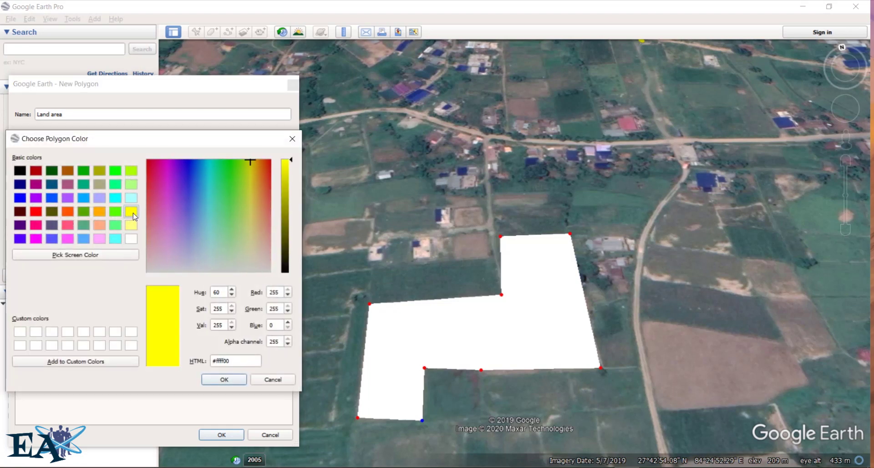
click(224, 379)
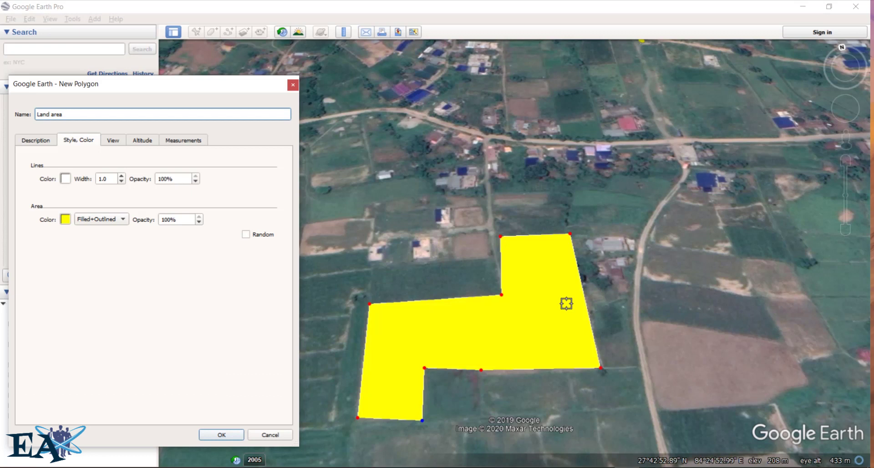
drag(185, 220, 134, 225)
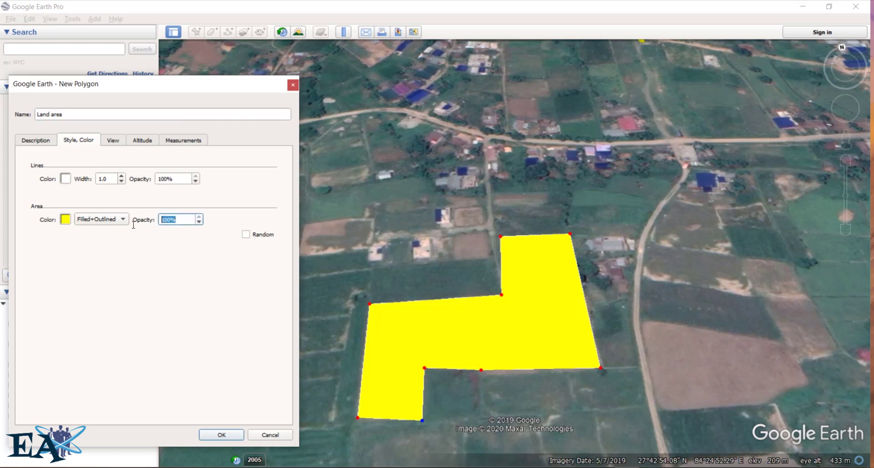
text(30)
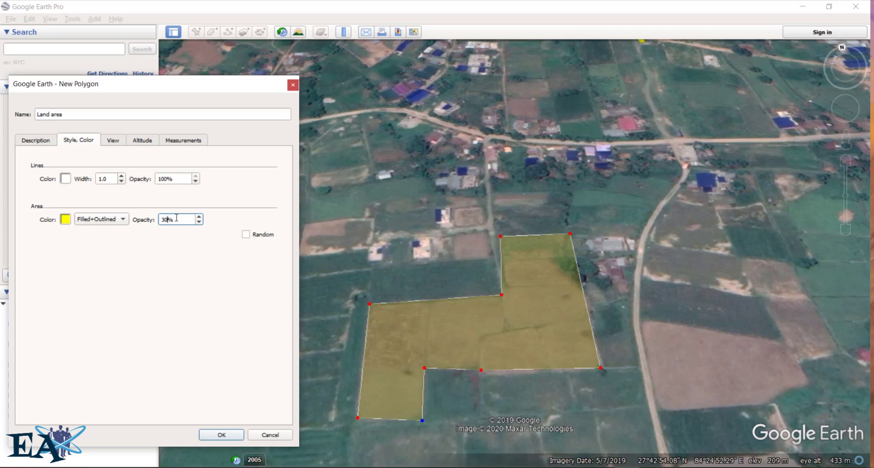
drag(176, 218, 162, 218)
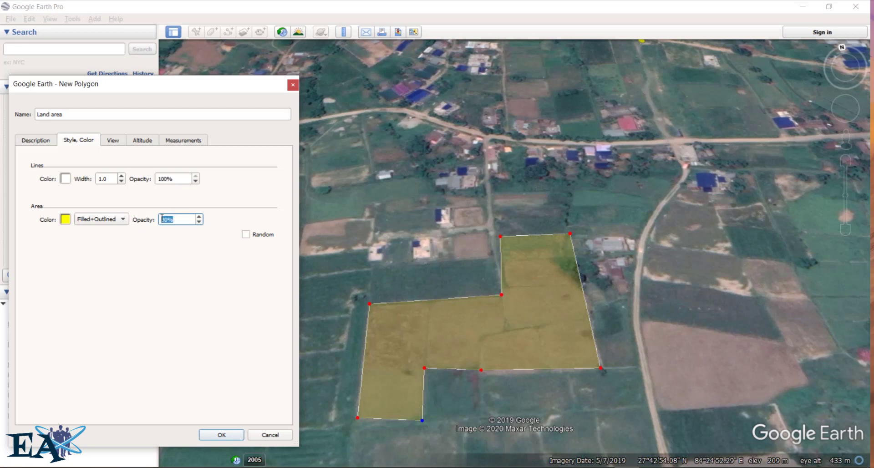
text(10)
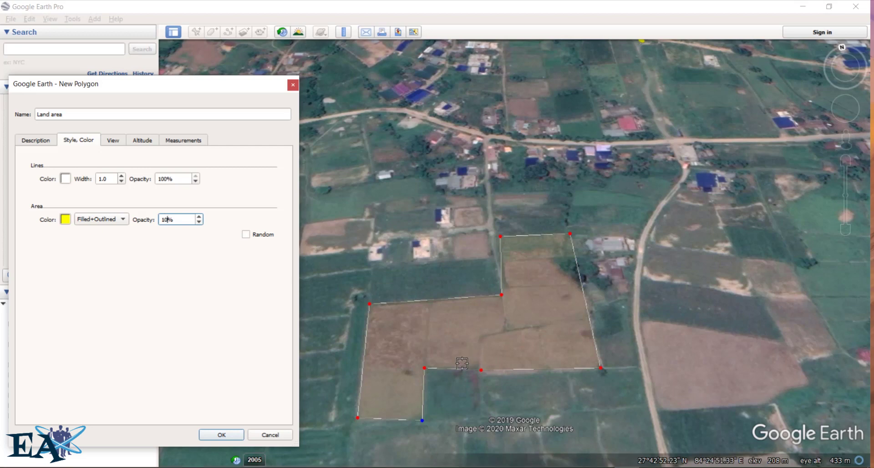
Step: Drag the upper-left, inner, top and bottom-edge vertices onto the field's boundary
scroll(378, 303, up, 2)
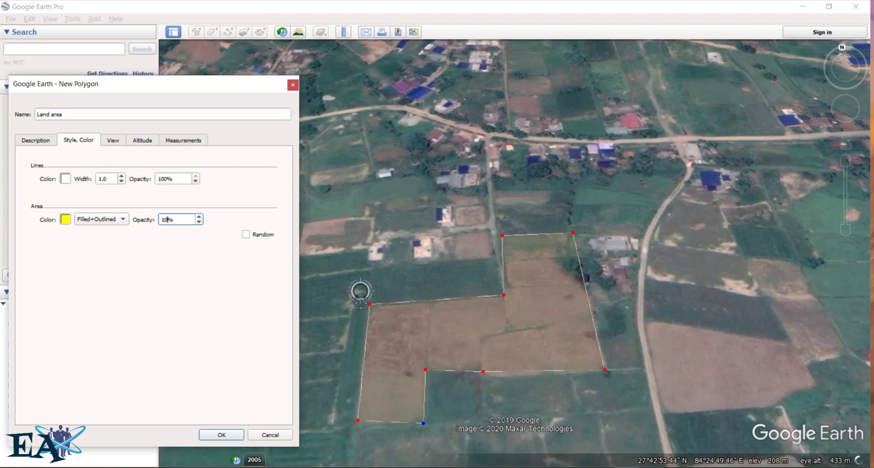
scroll(388, 299, up, 2)
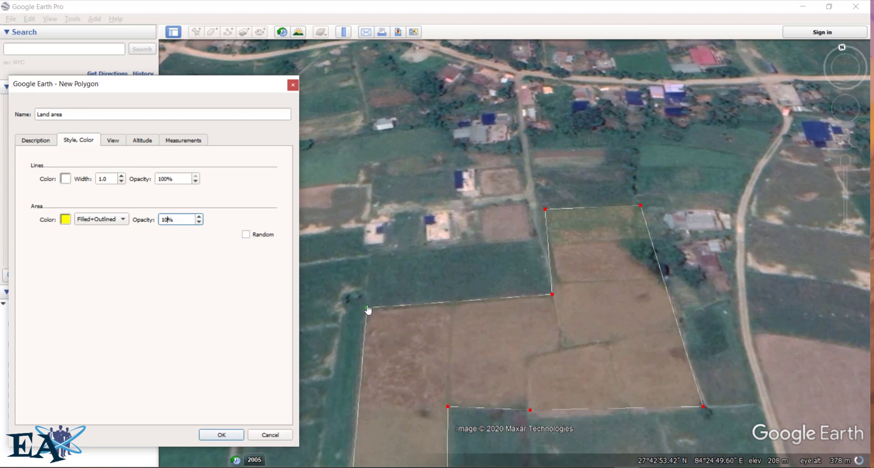
drag(368, 314, 368, 314)
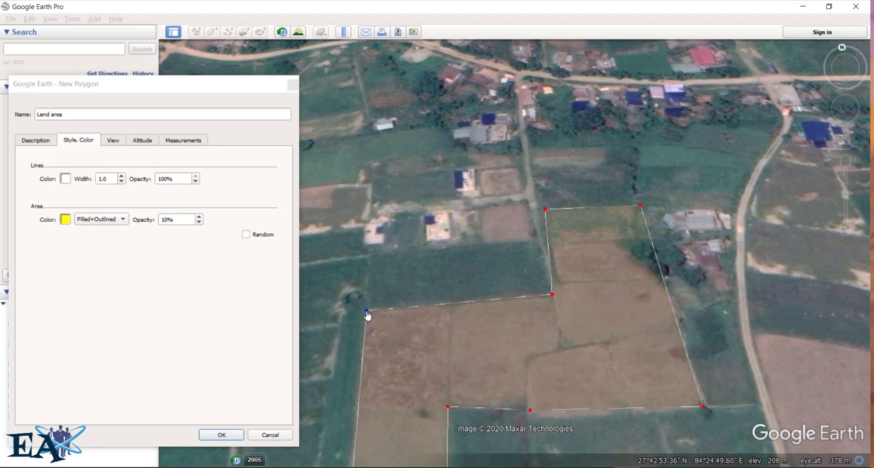
click(555, 297)
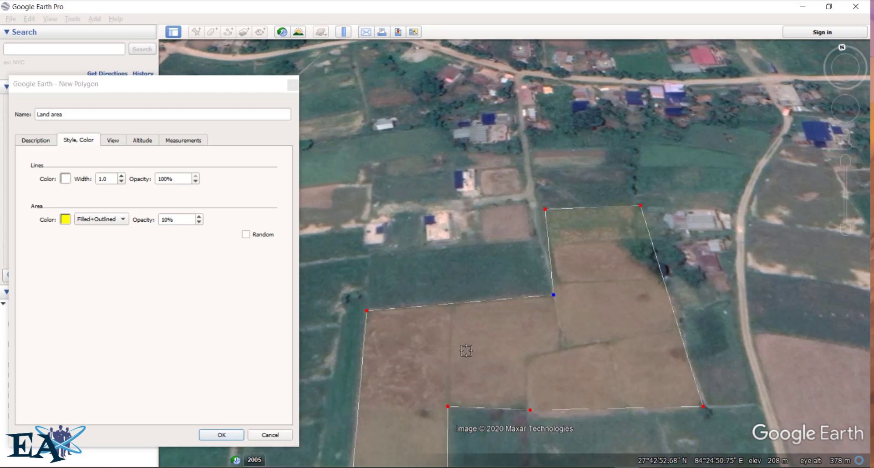
mouse_move(553, 295)
mouse_down()
mouse_move(568, 301)
mouse_move(559, 300)
mouse_up()
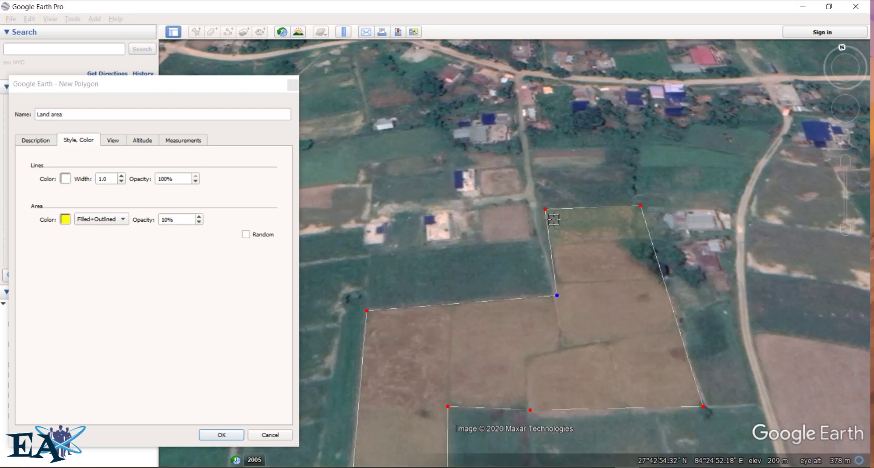
drag(548, 217, 541, 220)
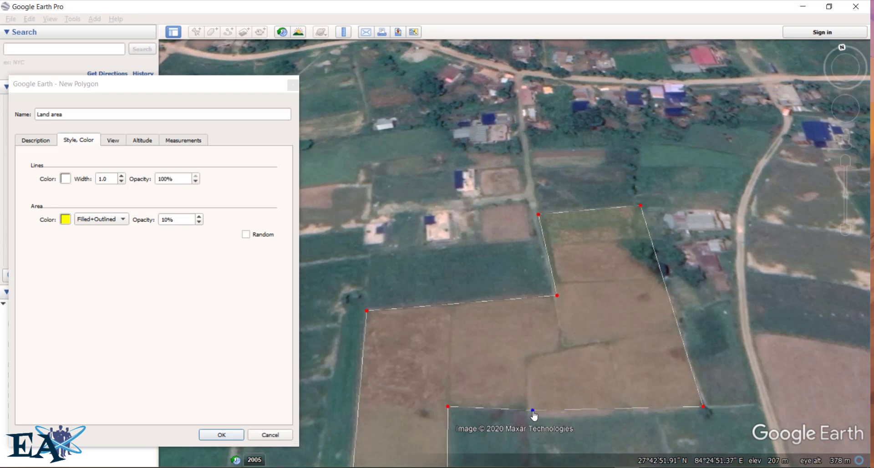
drag(534, 412, 548, 418)
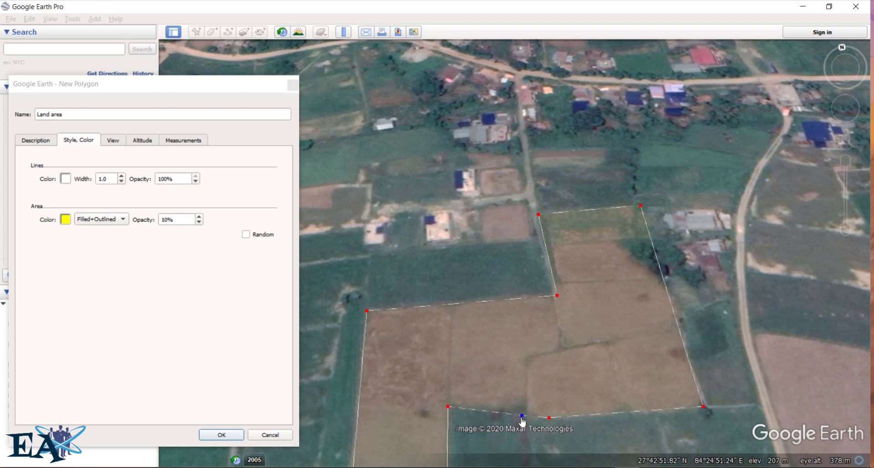
drag(522, 409, 526, 405)
drag(531, 408, 528, 408)
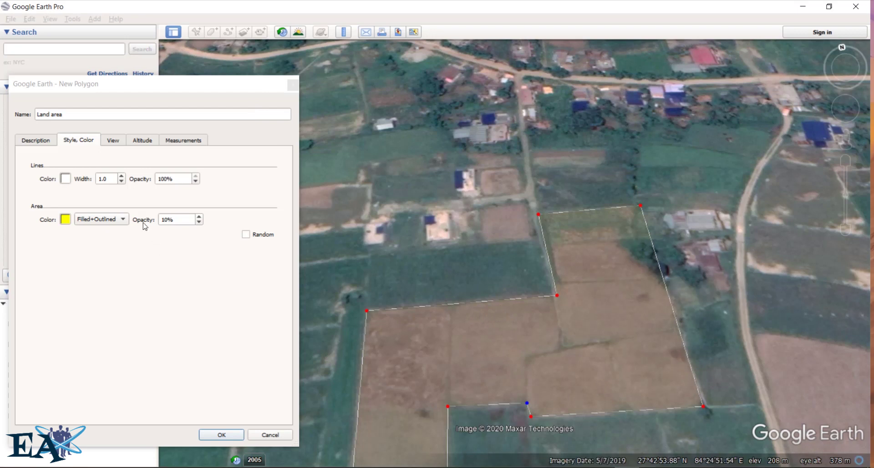
Step: Show the perimeter in Meters (416 m) and the area in Hectares (0.63 ha)
click(185, 140)
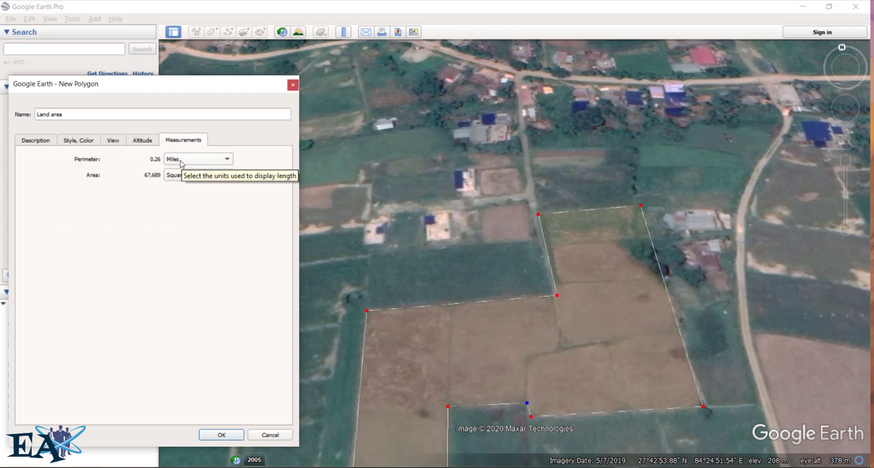
click(181, 162)
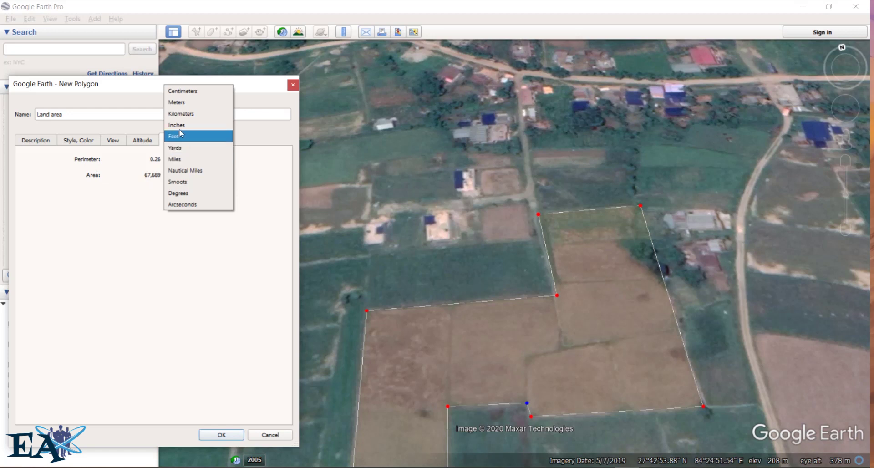
click(180, 103)
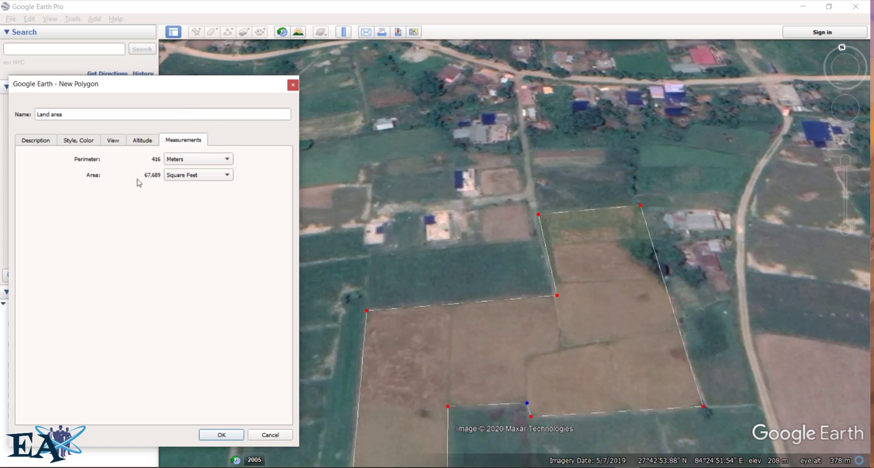
click(199, 180)
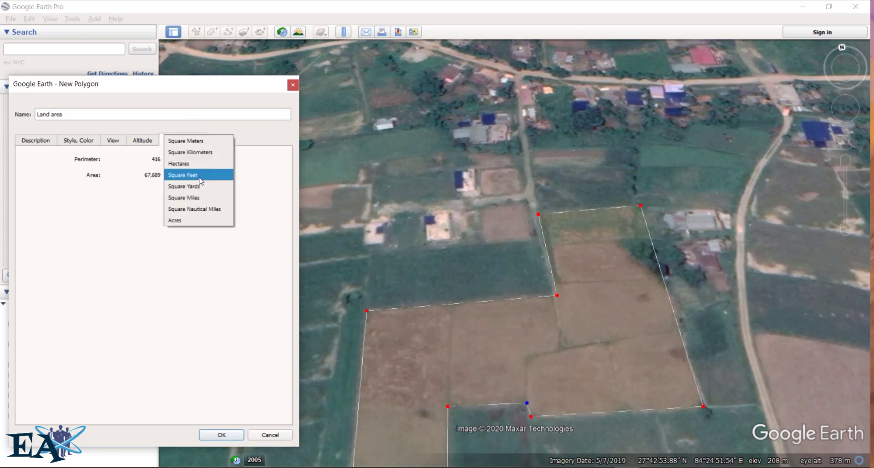
click(201, 143)
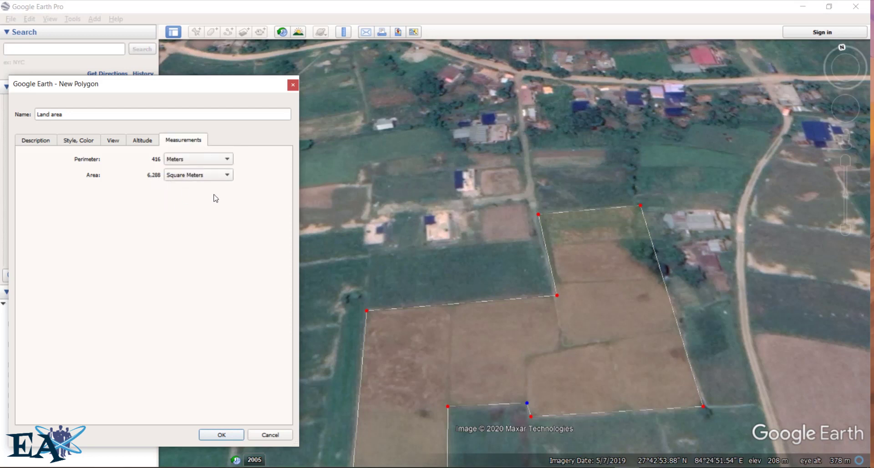
click(213, 179)
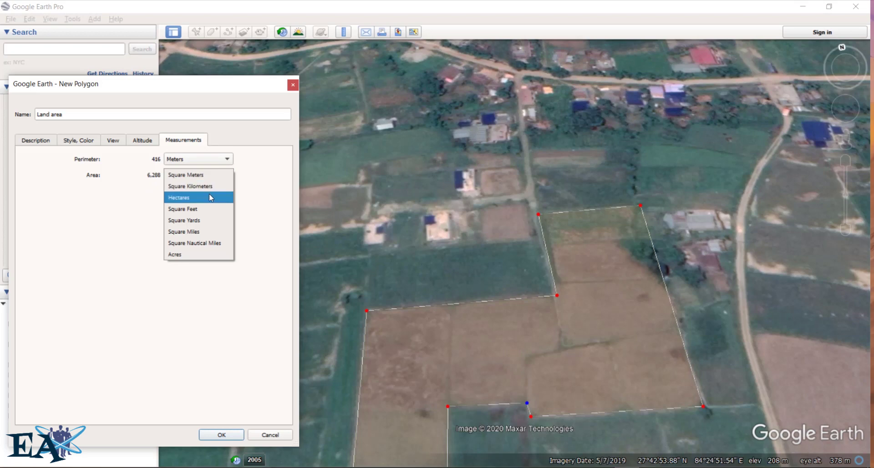
click(209, 197)
scroll(458, 251, down, 2)
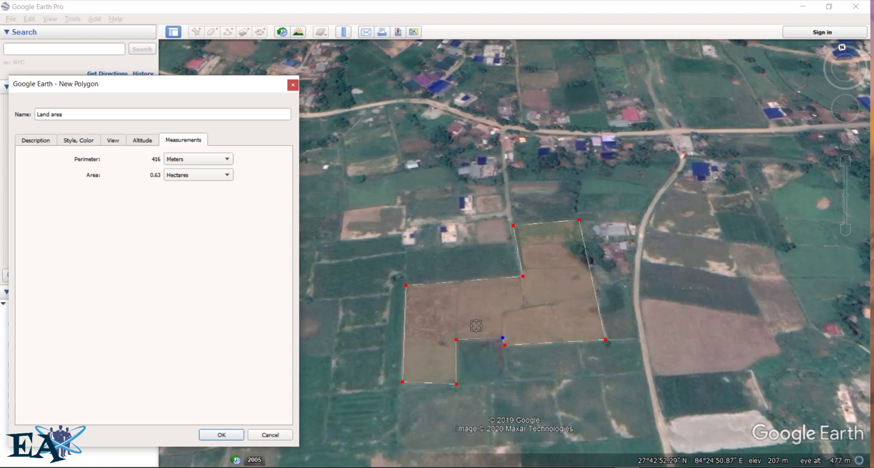
Step: Save the Land area polygon and pan the map over to Bottom Station
click(235, 434)
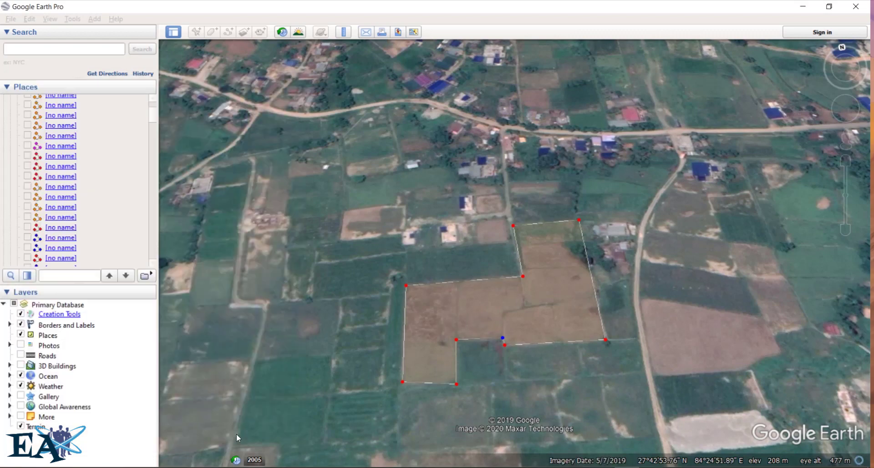
drag(652, 189, 266, 394)
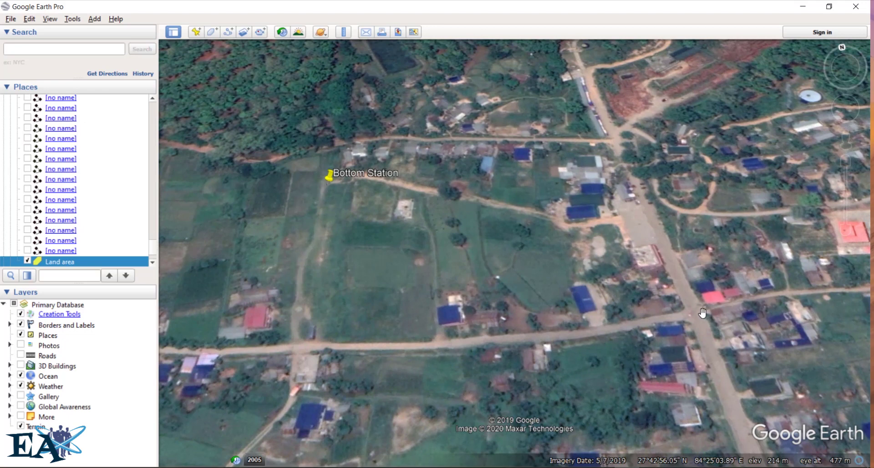
Step: Start a new path and place points along the road, deleting a stray middle point
click(229, 31)
drag(222, 86, 86, 84)
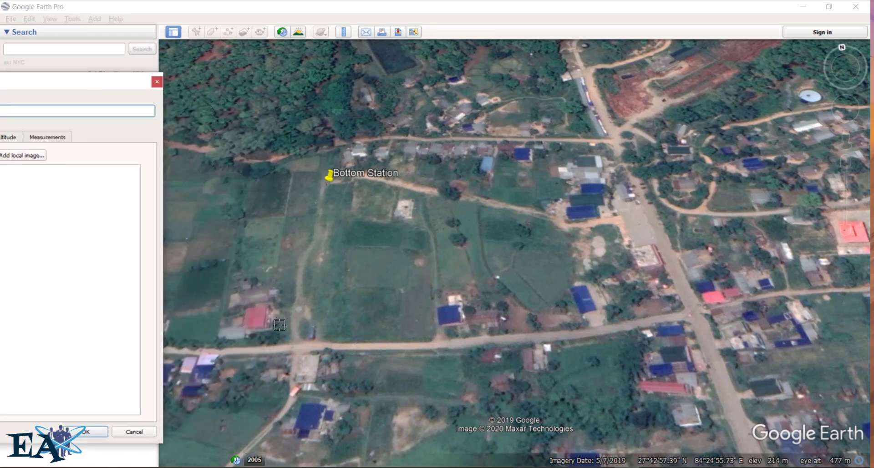
click(297, 348)
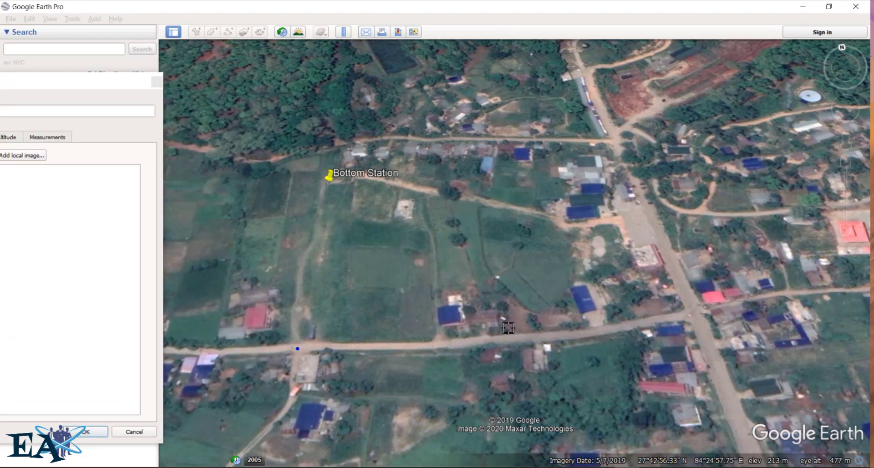
click(691, 314)
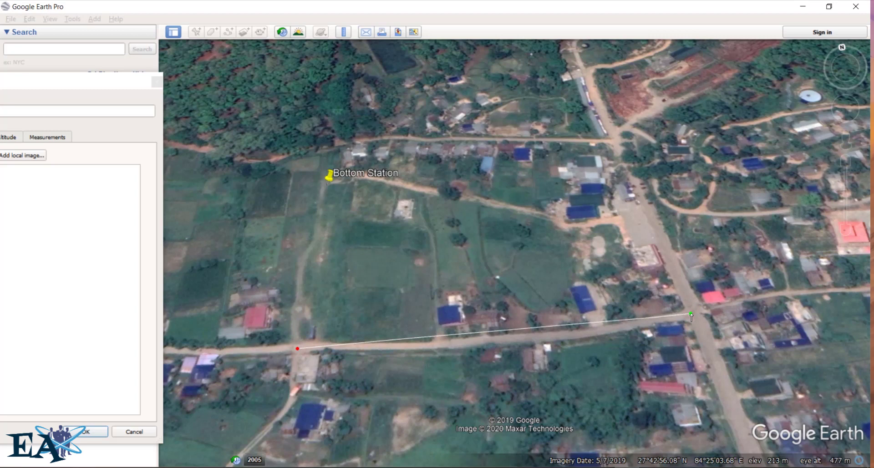
click(453, 337)
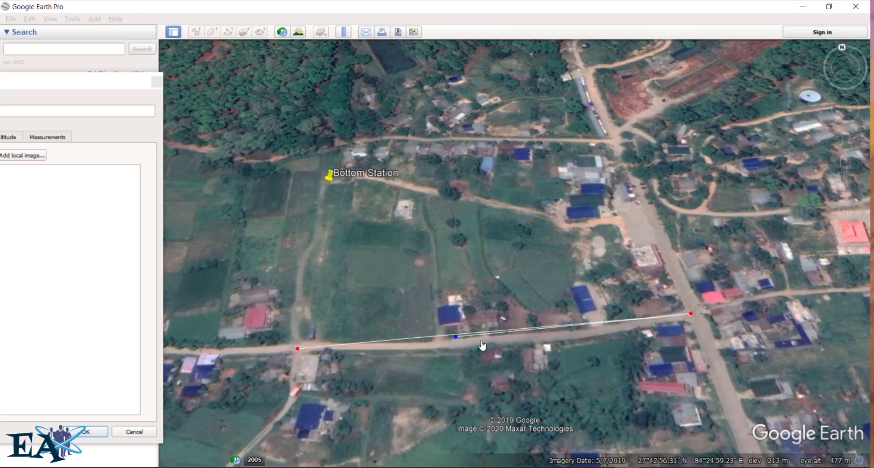
key(Delete)
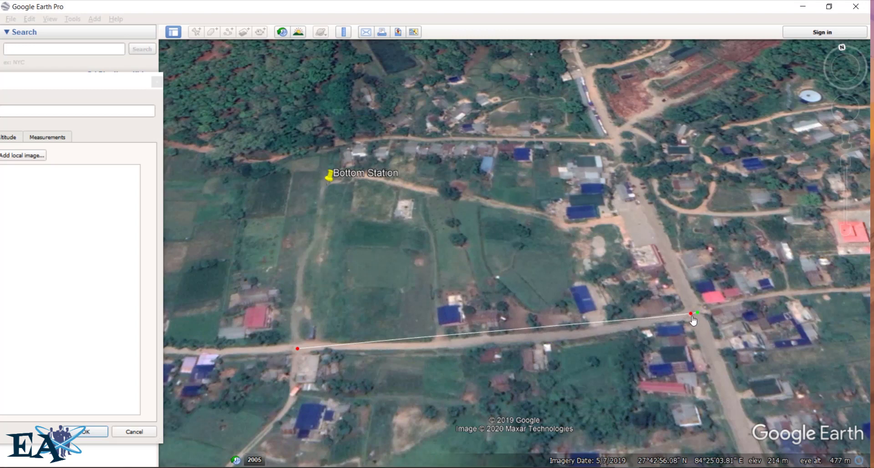
Step: Reshape the path to follow the road and check its 205-meter length
click(691, 314)
drag(691, 314, 487, 344)
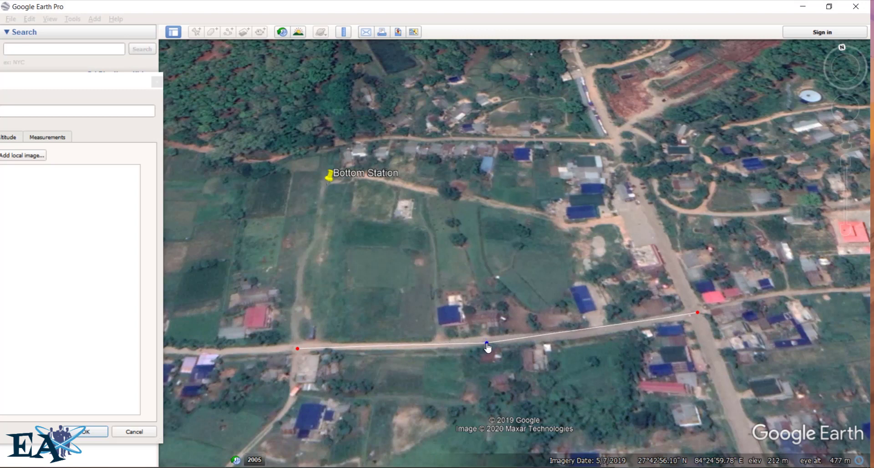
click(573, 330)
drag(573, 331, 578, 332)
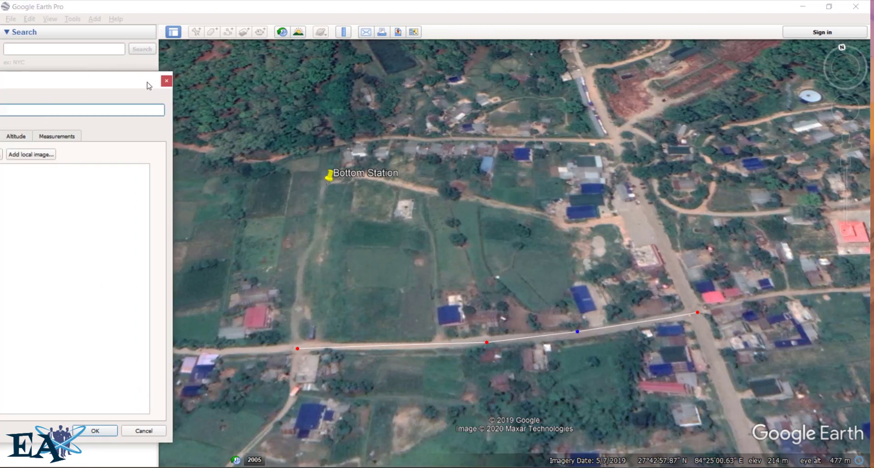
drag(57, 85, 224, 64)
click(219, 120)
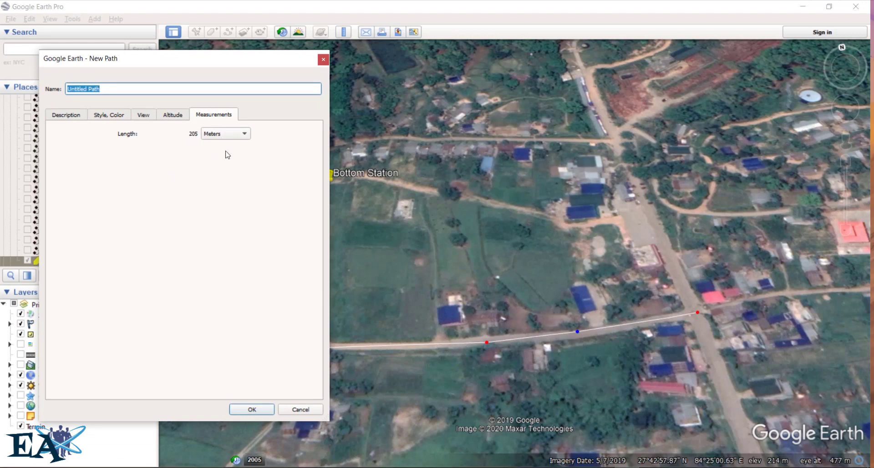
Step: Save the path as Untitled Path and pan the map north toward the forest
click(252, 409)
scroll(378, 255, down, 2)
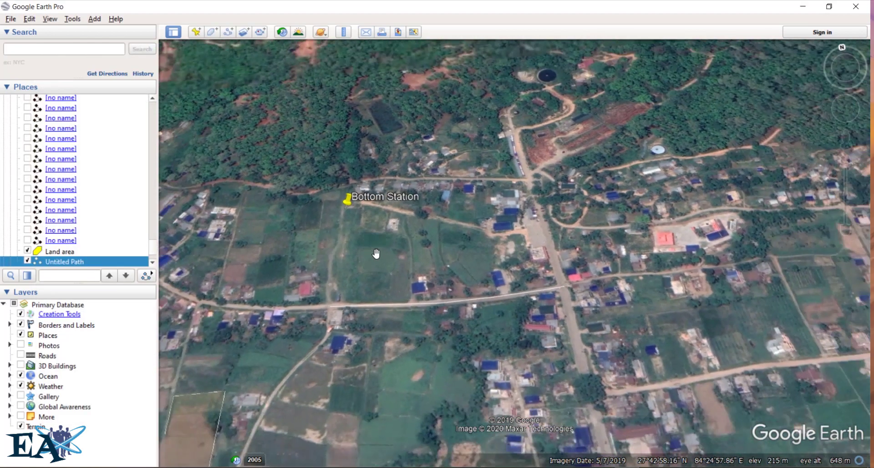
drag(523, 211, 353, 303)
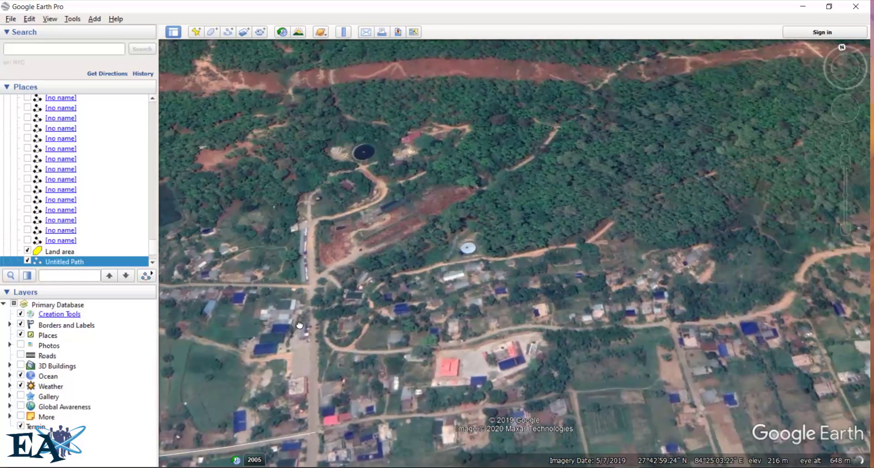